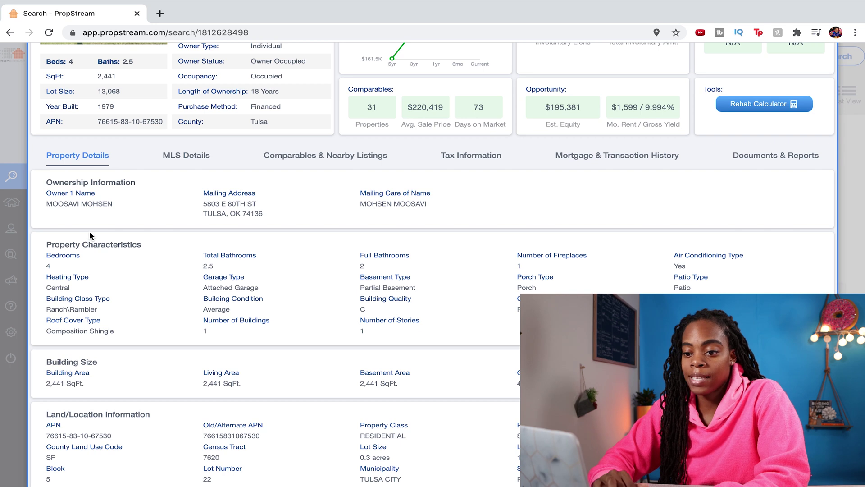
# Examine the property's ownership, characteristics, land, tax assessment, HOA and past sale information on its details page.
pyautogui.scroll(-2, 140, 216)
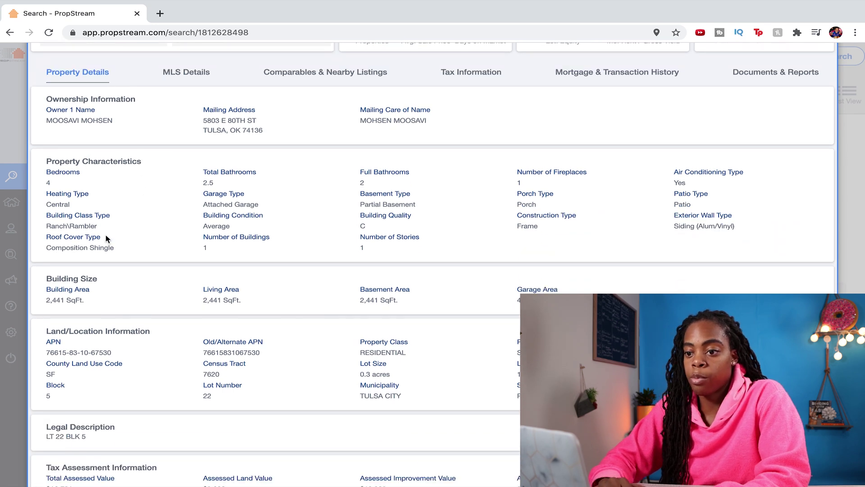
pyautogui.scroll(-2, 131, 208)
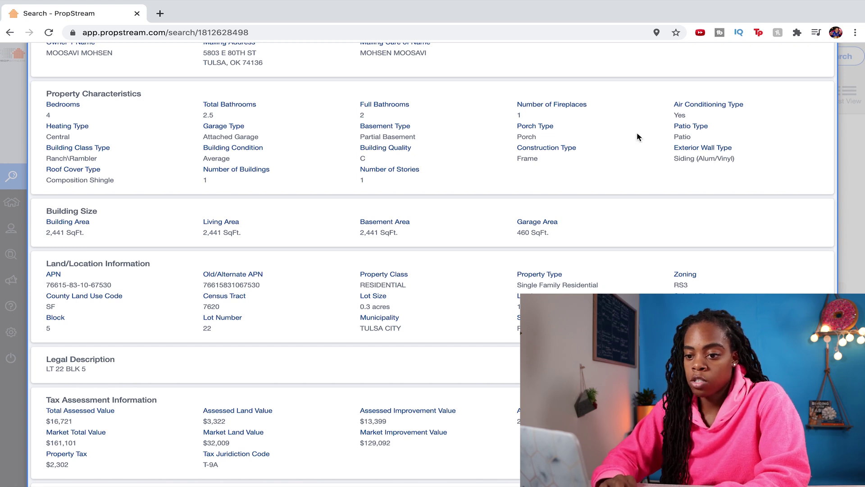
pyautogui.scroll(-1, 637, 137)
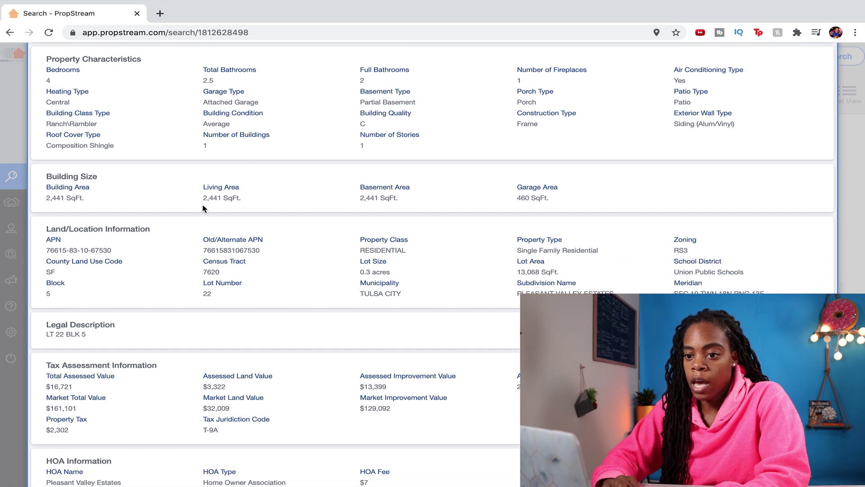
pyautogui.scroll(-5, 202, 208)
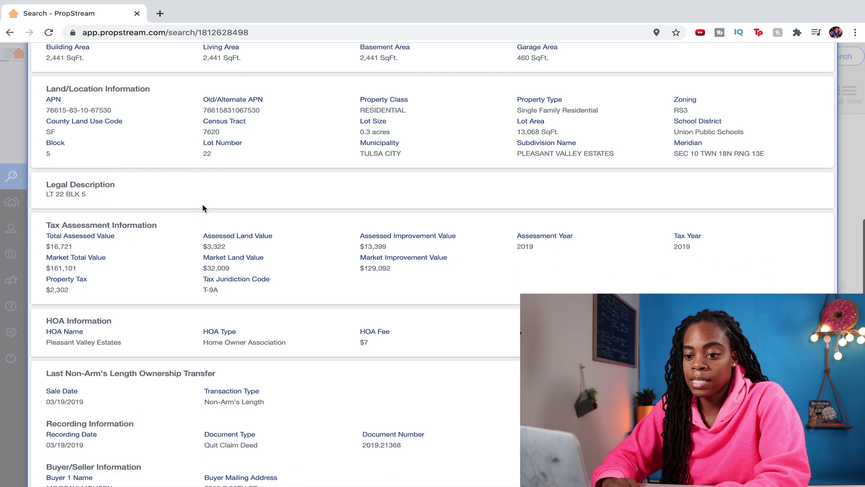
pyautogui.scroll(-5, 202, 208)
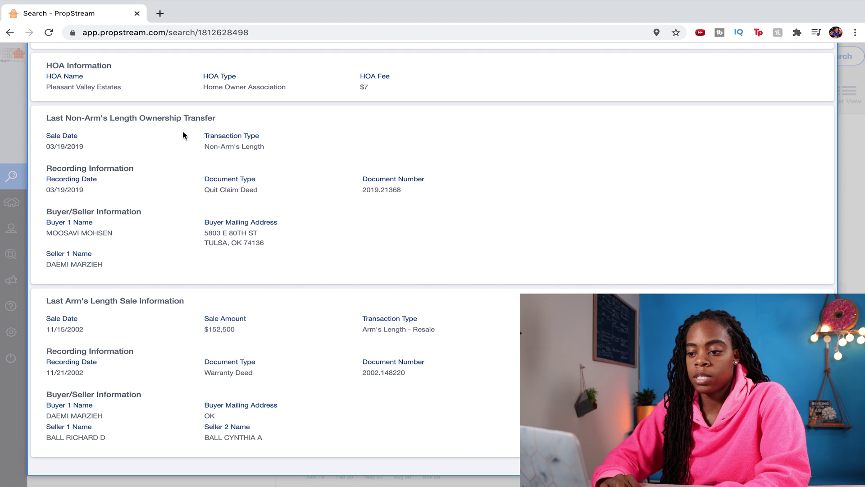
pyautogui.scroll(10, 187, 336)
pyautogui.scroll(-10, 187, 336)
pyautogui.scroll(3, 188, 336)
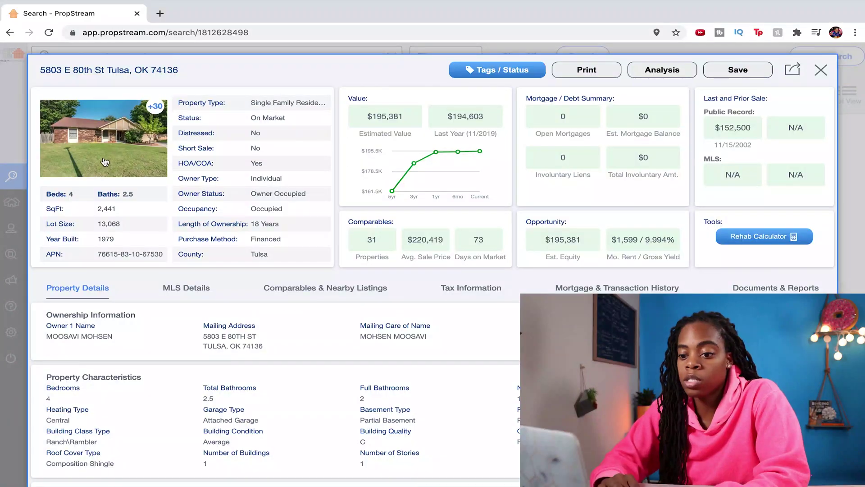
# Browse the property's photo gallery through several interior pictures, then close the gallery.
pyautogui.click(112, 150)
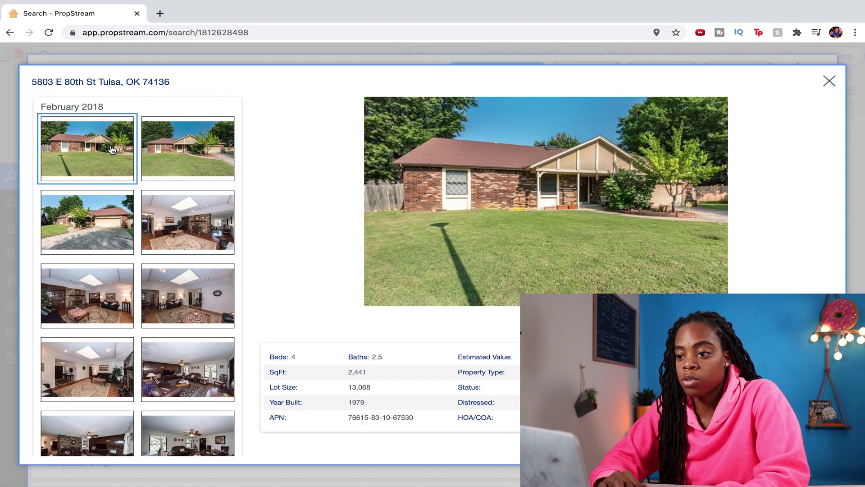
pyautogui.scroll(-3, 142, 228)
pyautogui.click(87, 259)
pyautogui.click(187, 259)
pyautogui.click(185, 304)
pyautogui.click(99, 332)
pyautogui.scroll(-3, 192, 259)
pyautogui.click(187, 289)
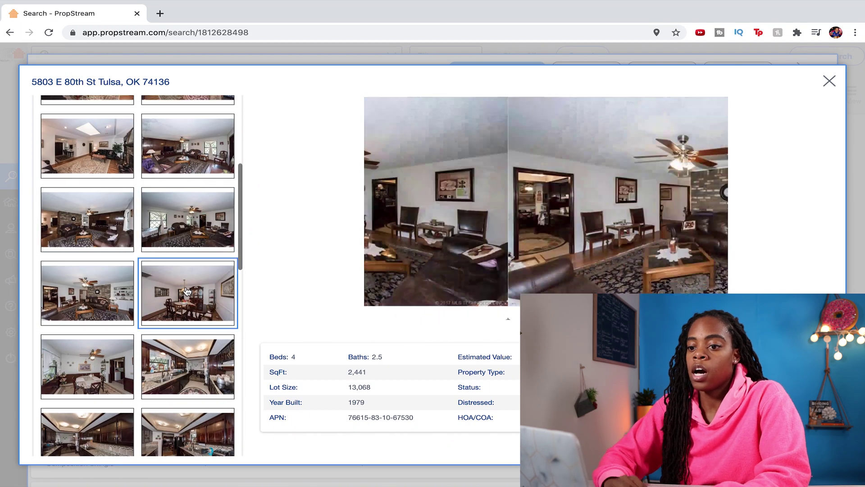
pyautogui.press('Escape')
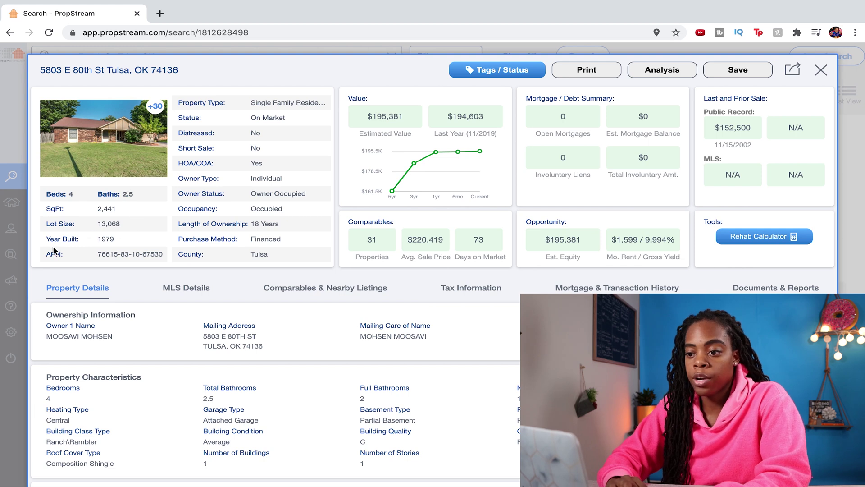
# Examine the property summary's distressed and short sale flags, owner type, owner status, length of ownership and purchase method.
pyautogui.moveTo(182, 131); pyautogui.dragTo(276, 152)
pyautogui.click(258, 135)
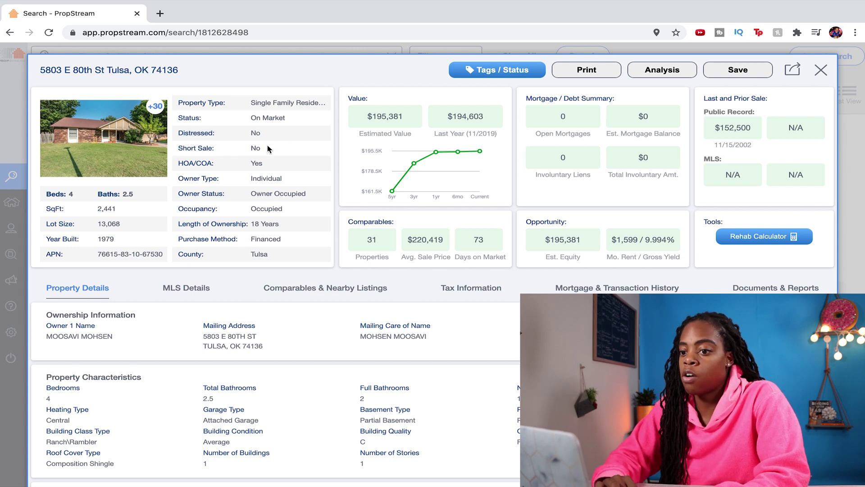
pyautogui.moveTo(192, 180); pyautogui.dragTo(305, 173)
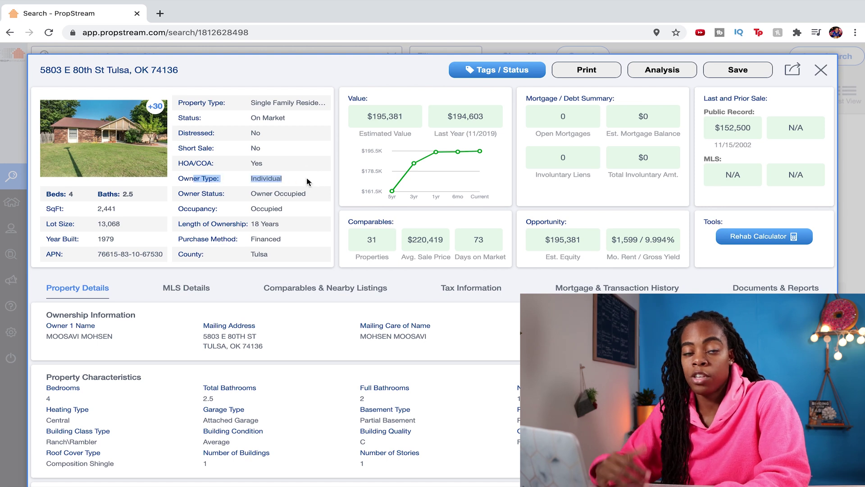
pyautogui.click(306, 180)
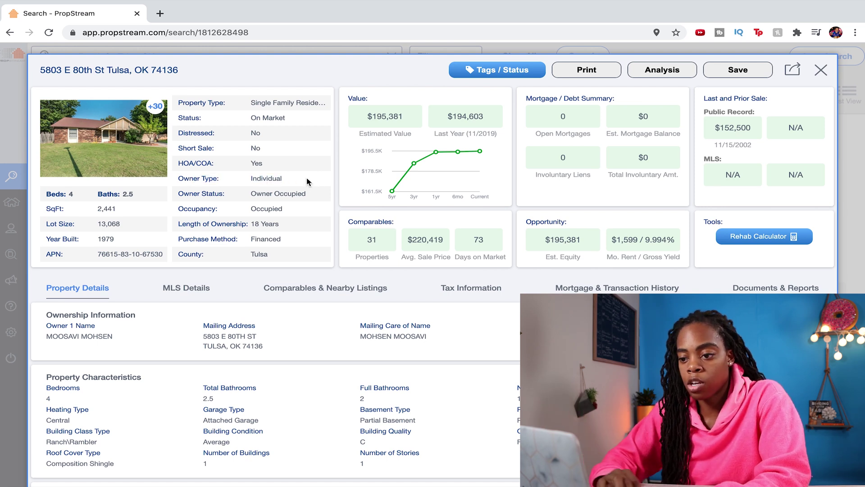
pyautogui.moveTo(249, 194); pyautogui.dragTo(310, 197)
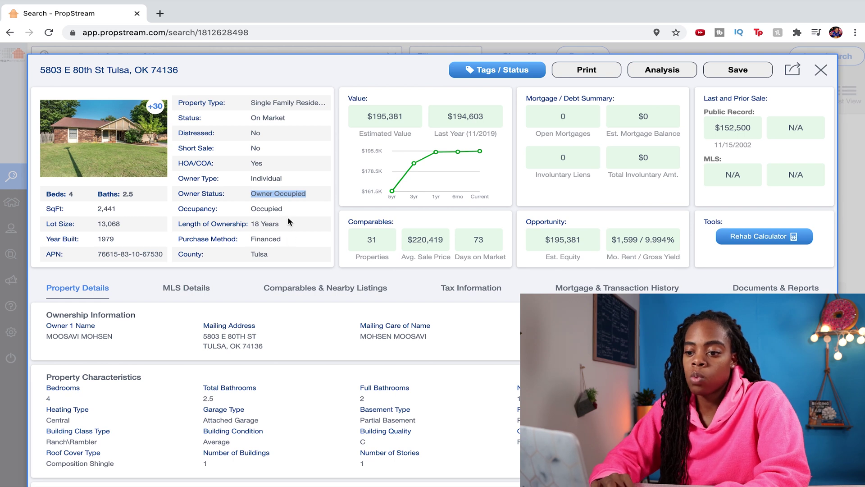
pyautogui.moveTo(288, 223); pyautogui.dragTo(211, 224)
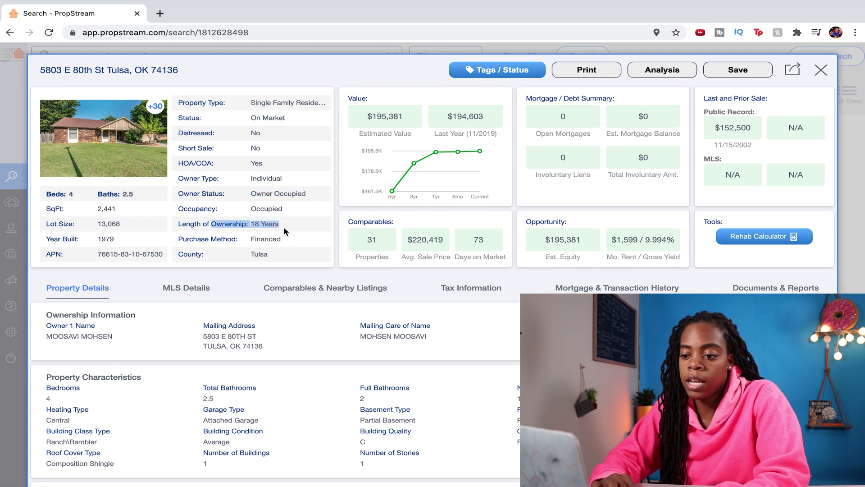
pyautogui.doubleClick(265, 239)
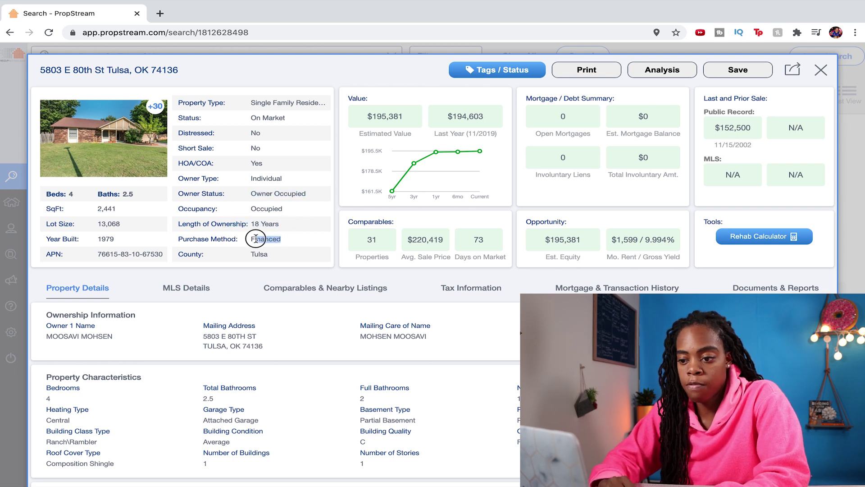
pyautogui.click(281, 240)
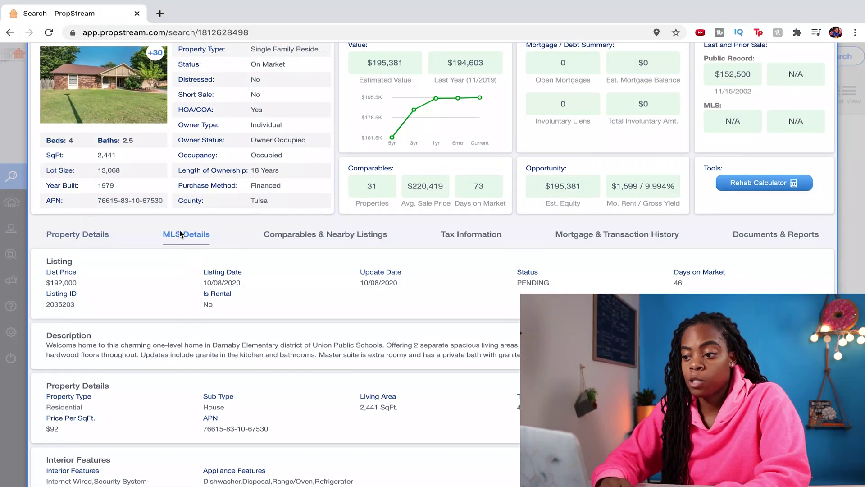
# Read through the property's MLS listing details, including its listing data, description and features.
pyautogui.scroll(-1, 179, 234)
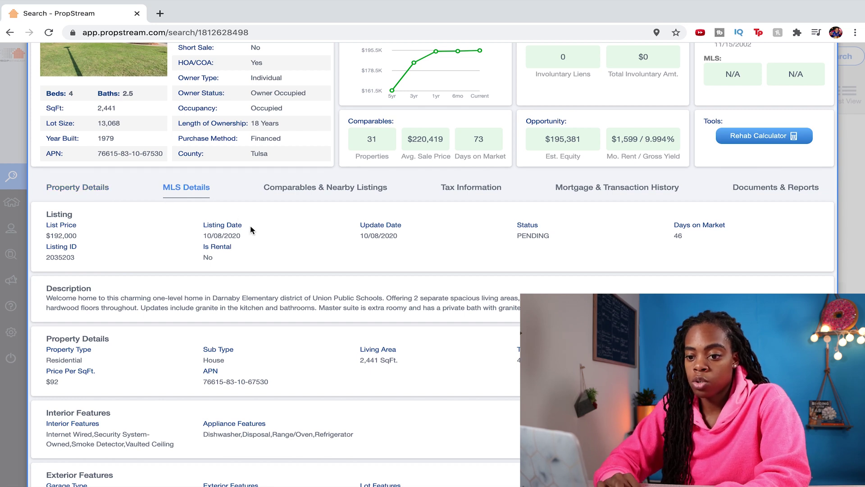
pyautogui.scroll(-8, 373, 233)
pyautogui.moveTo(38, 234); pyautogui.dragTo(310, 292)
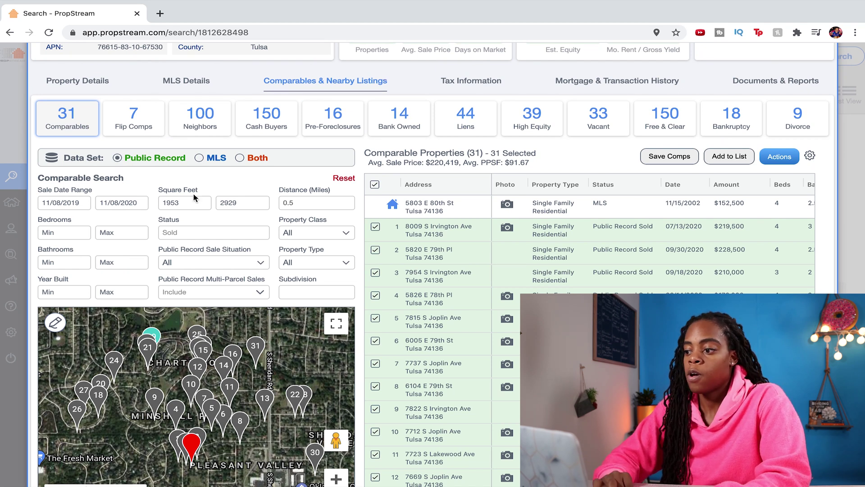
# Review the comparable properties' sale and size columns, and check the report and export actions available for them.
pyautogui.scroll(-2, 482, 313)
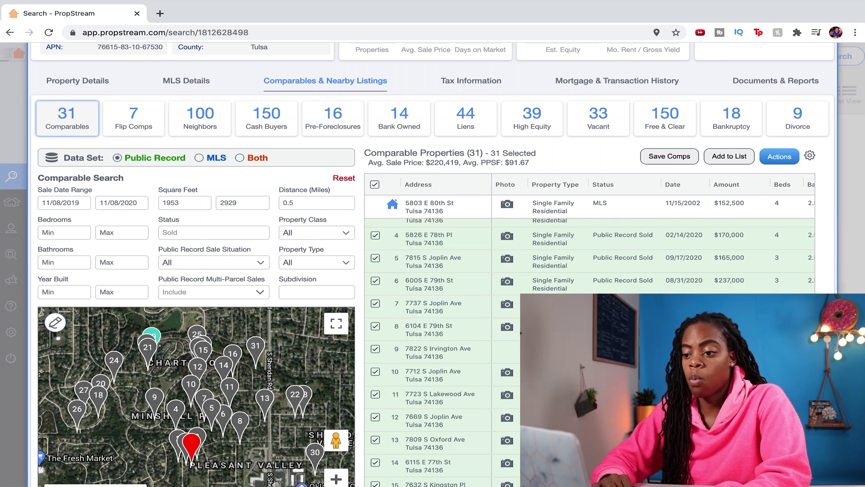
pyautogui.hscroll(3, 681, 276)
pyautogui.hscroll(2, 768, 253)
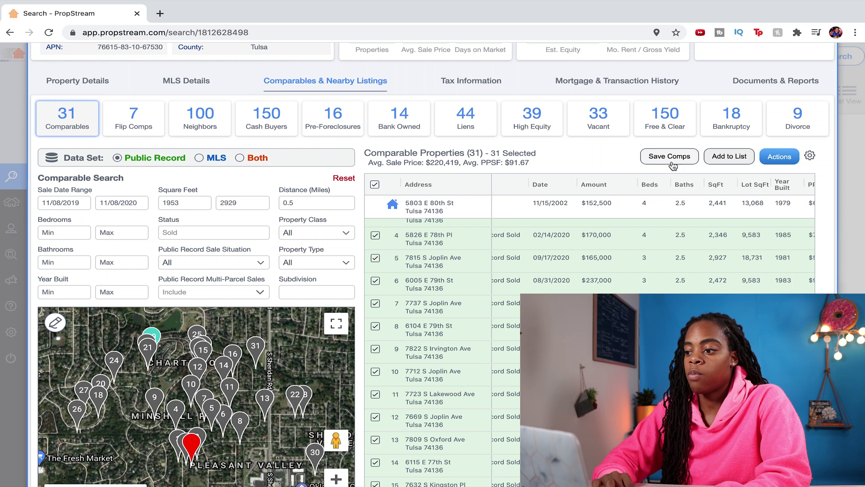
pyautogui.click(786, 162)
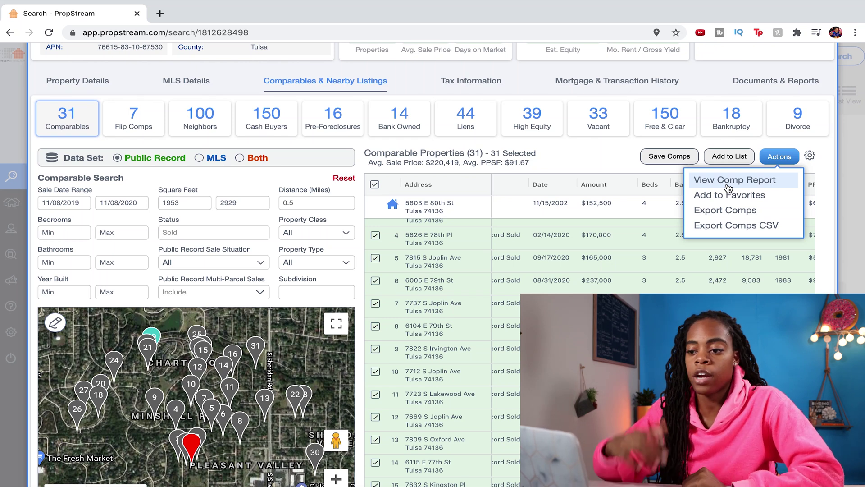
pyautogui.scroll(1, 618, 171)
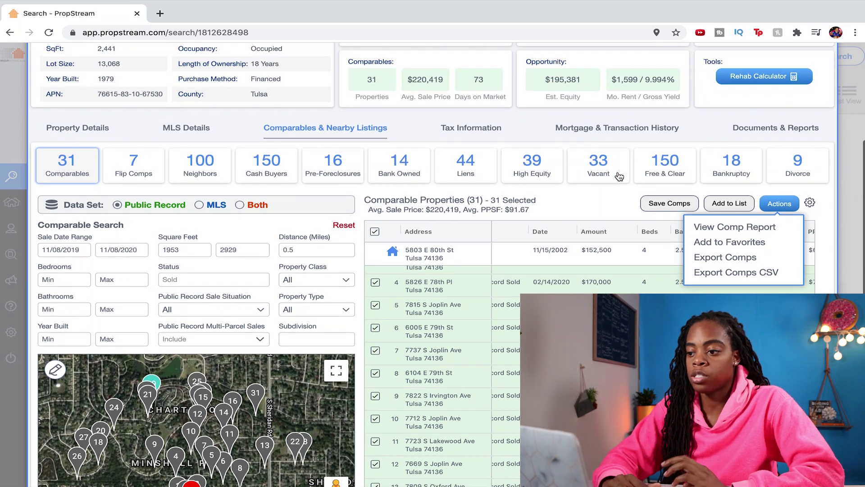
pyautogui.click(709, 121)
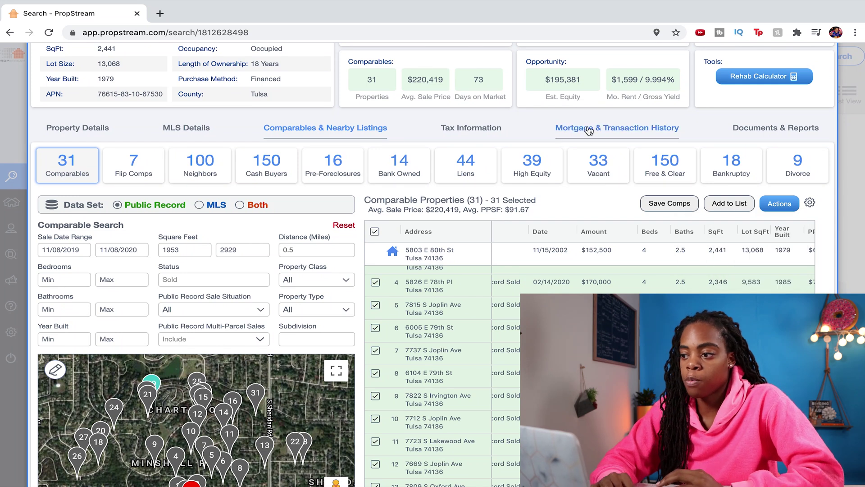
# View the property's tax information and its mortgage and transaction history.
pyautogui.click(459, 131)
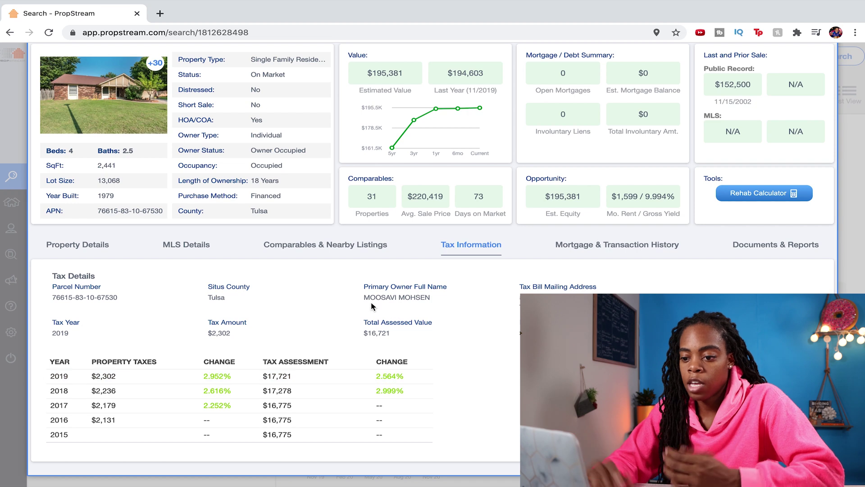
pyautogui.click(623, 243)
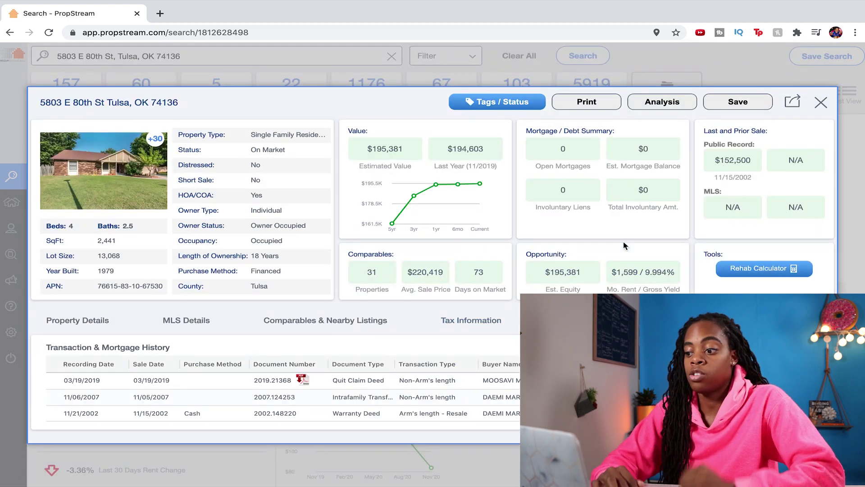
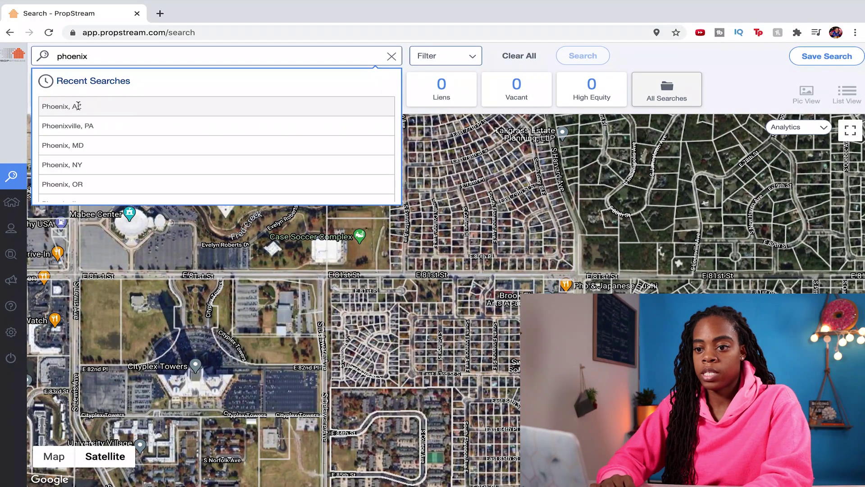
# Search for properties in Phoenix, AZ and filter them to the MLS status Fail.
pyautogui.click(78, 106)
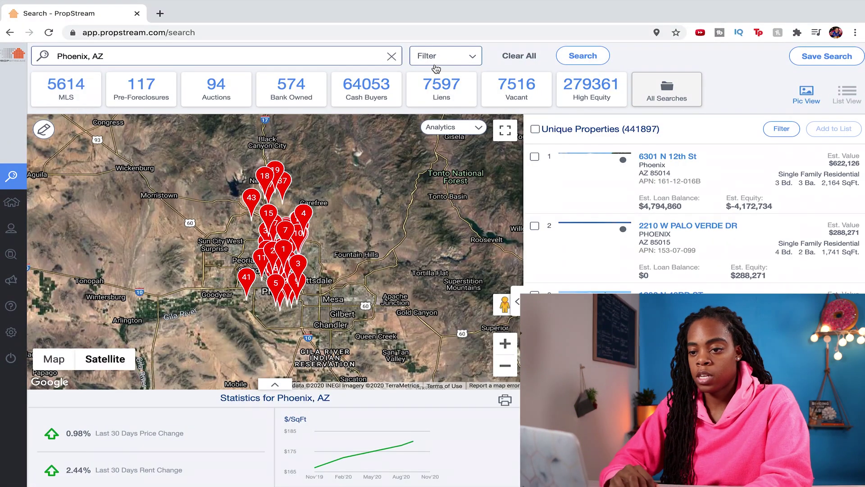
pyautogui.click(468, 62)
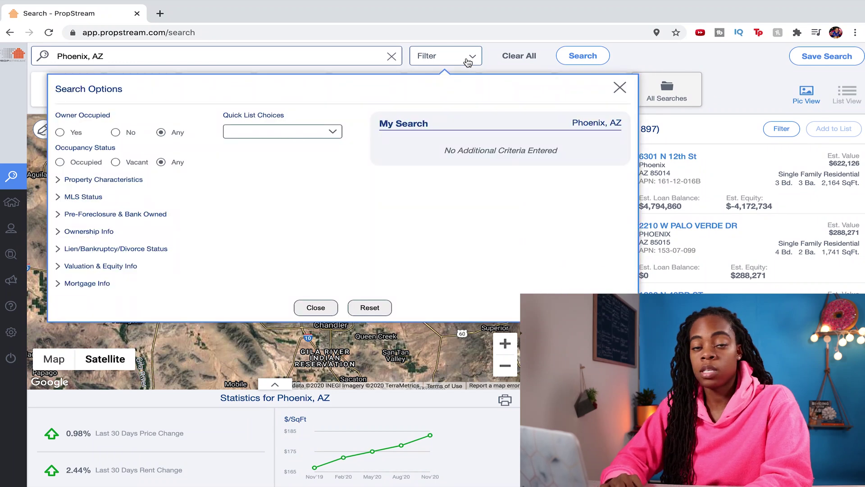
pyautogui.click(60, 197)
pyautogui.click(318, 259)
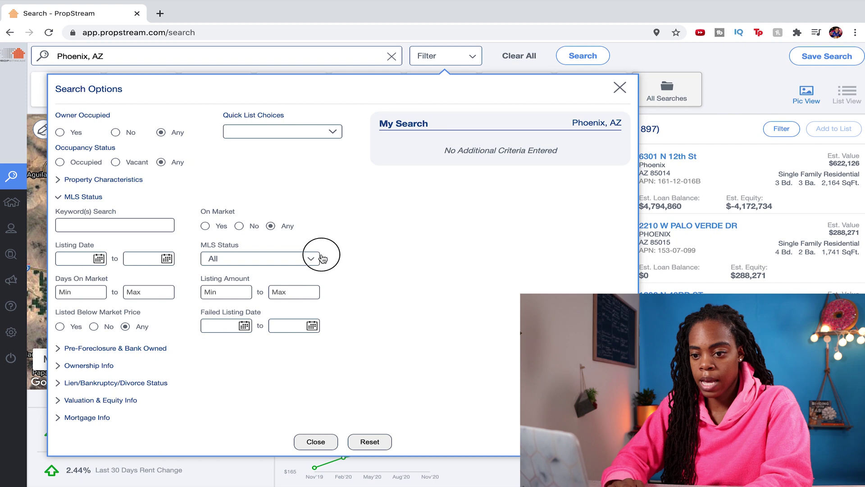
pyautogui.click(267, 304)
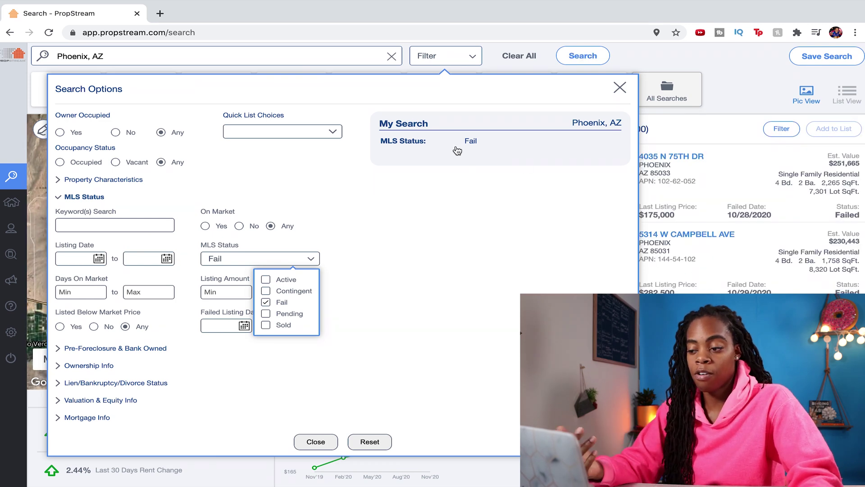
pyautogui.click(622, 87)
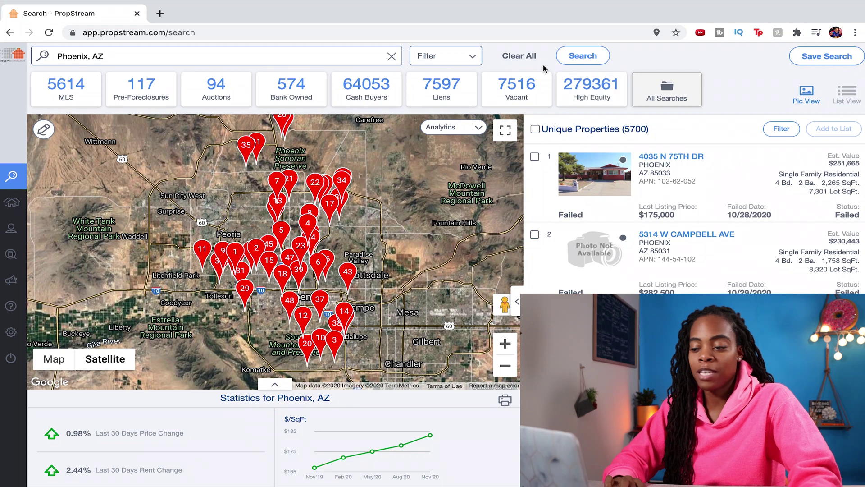
# Restrict the MLS filter to properties with a listing date of 05/01/20 or later.
pyautogui.click(473, 57)
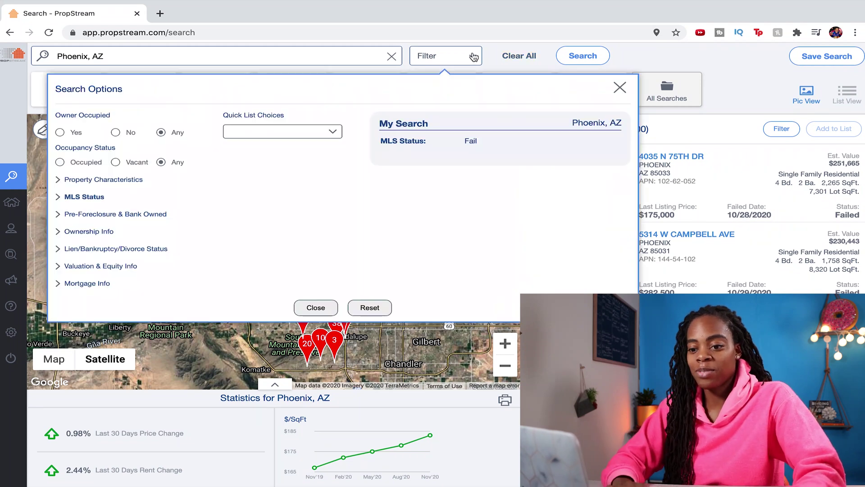
pyautogui.click(60, 199)
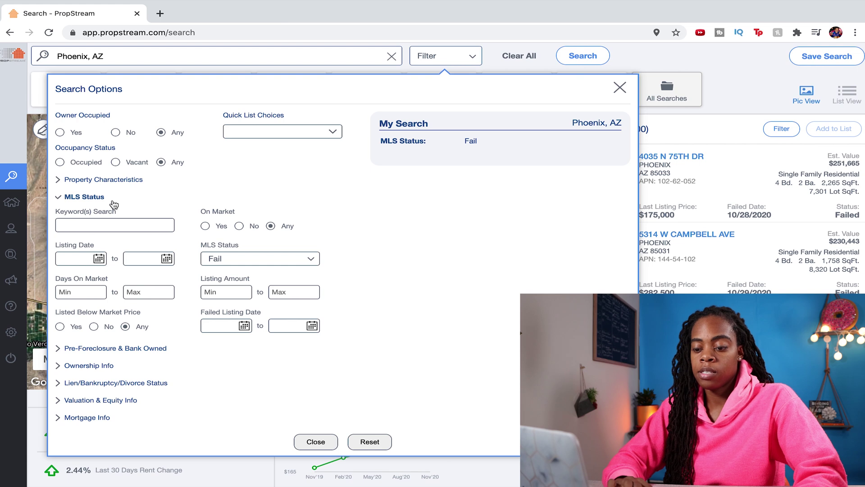
pyautogui.click(75, 258)
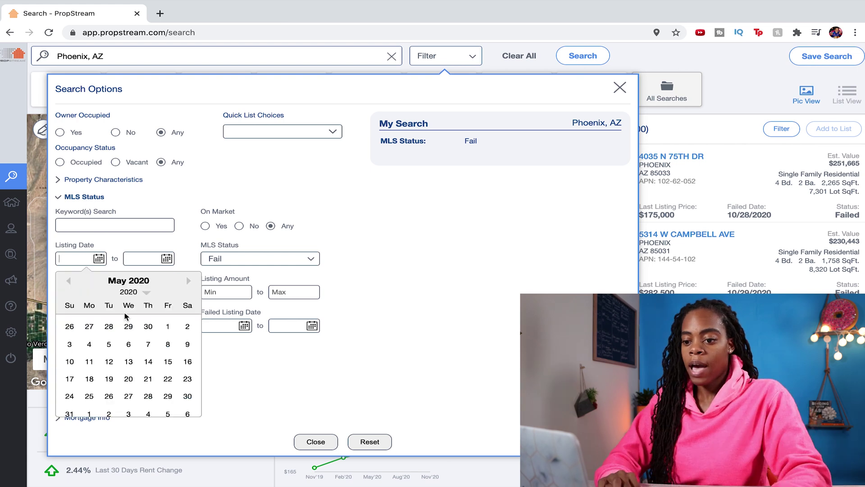
pyautogui.click(167, 328)
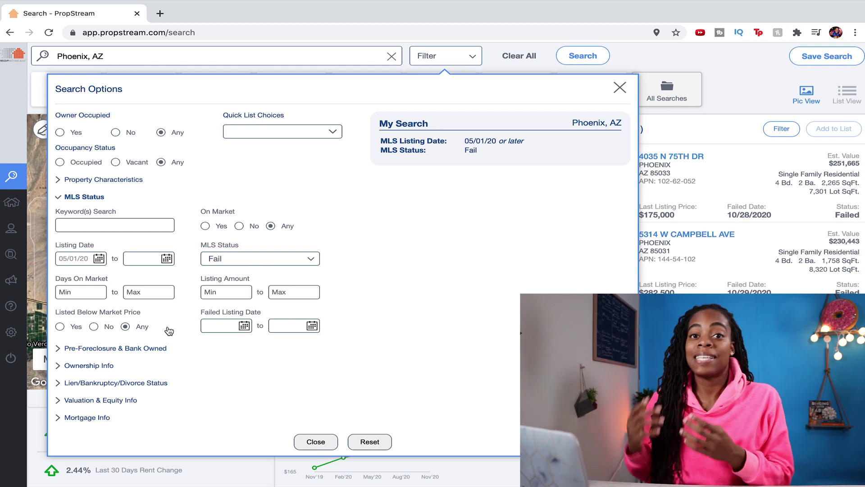
# Restrict the ownership filter for the Phoenix failed listings to the owner type Individual.
pyautogui.click(330, 444)
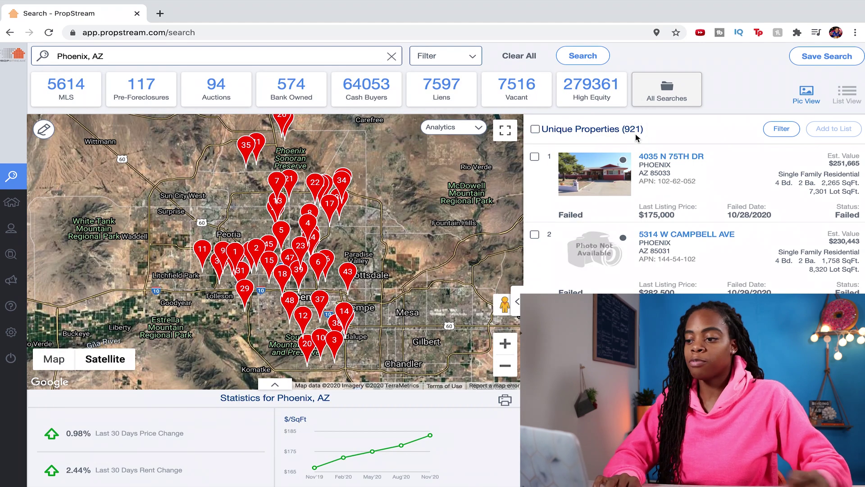
pyautogui.click(467, 63)
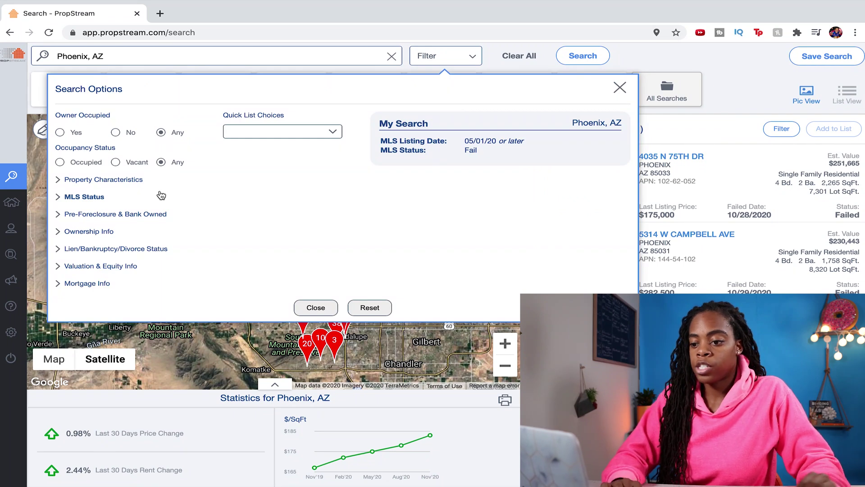
pyautogui.click(97, 234)
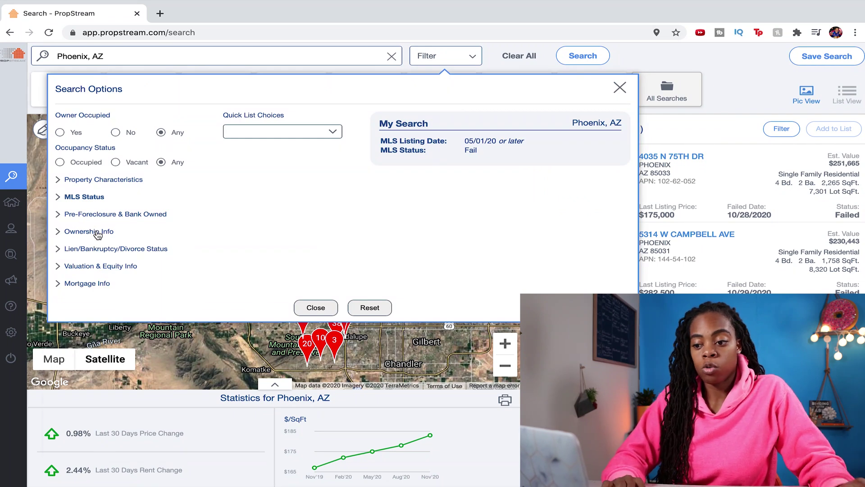
pyautogui.click(142, 362)
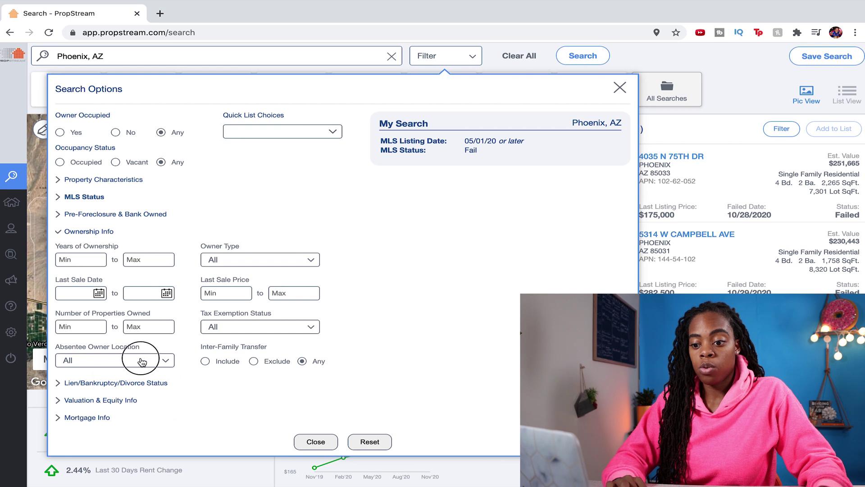
pyautogui.click(142, 362)
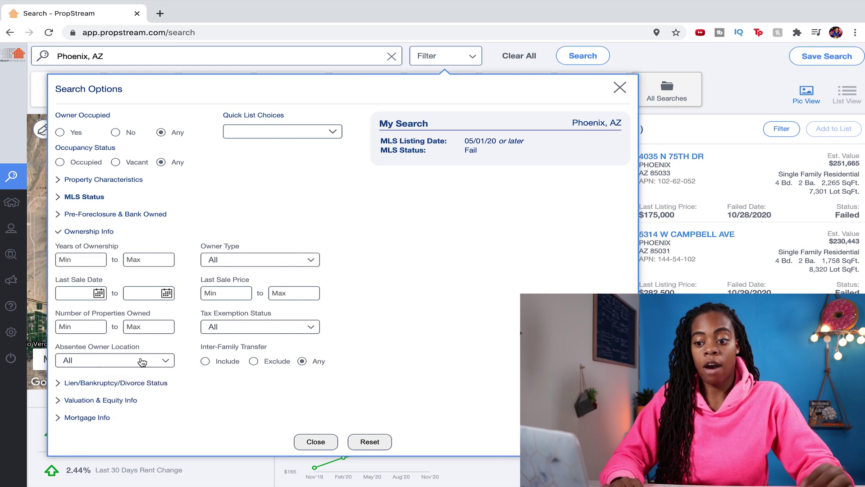
pyautogui.click(293, 261)
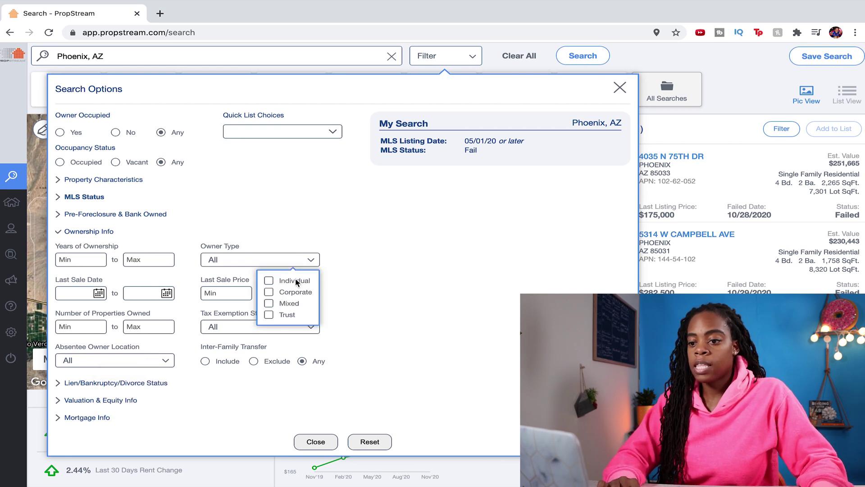
pyautogui.click(295, 281)
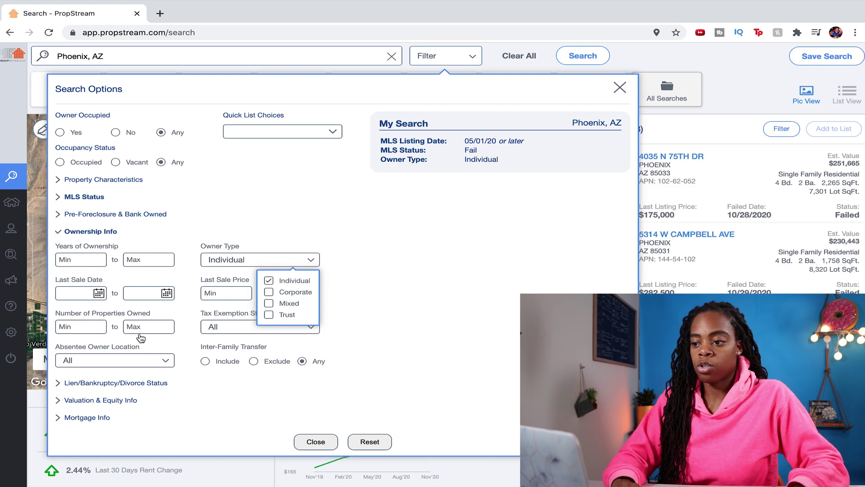
# Limit the absentee owner location to Out of State and return to the filtered Phoenix results.
pyautogui.click(128, 364)
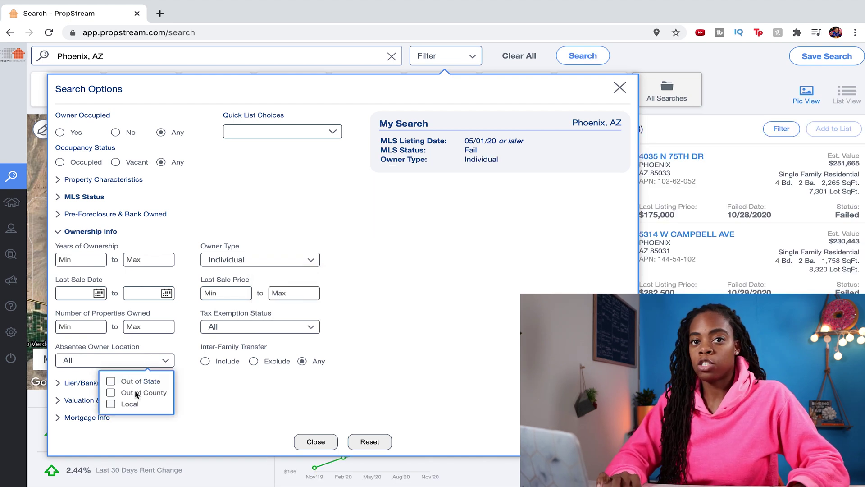
pyautogui.click(113, 381)
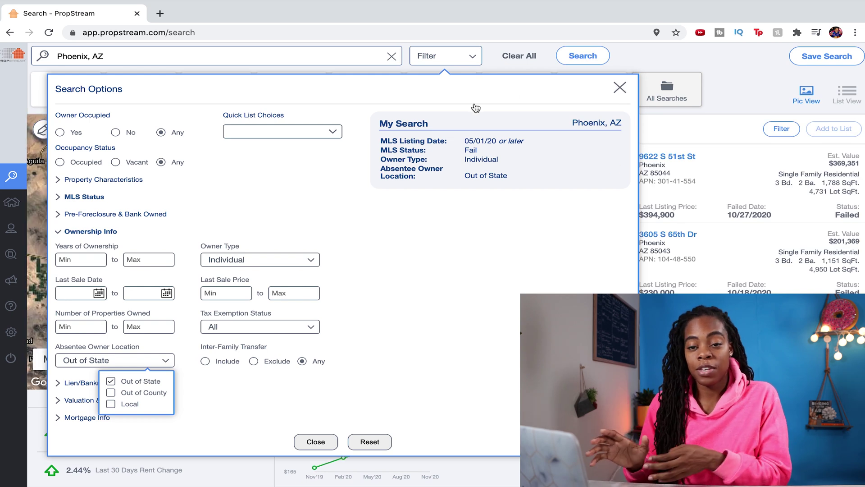
pyautogui.click(626, 83)
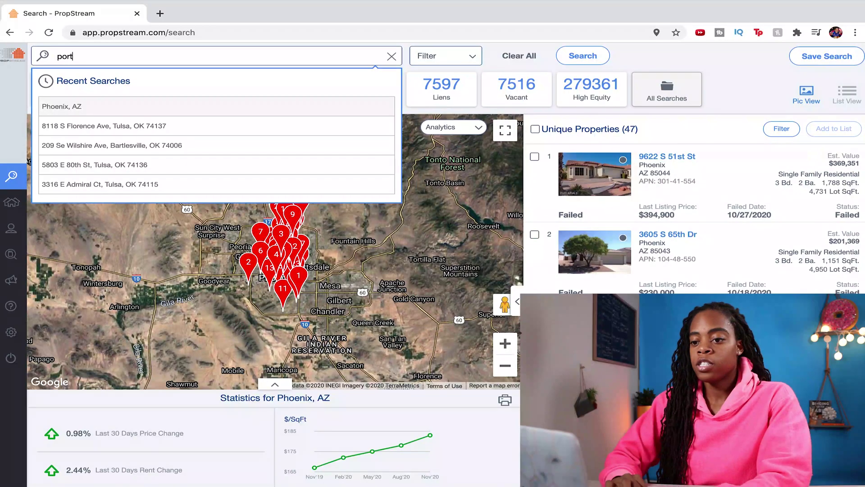
# Search for properties in Portland, OR.
pyautogui.write('nd')
pyautogui.press('BackSpace')
pyautogui.press('BackSpace')
pyautogui.press('BackSpace')
pyautogui.write('and')
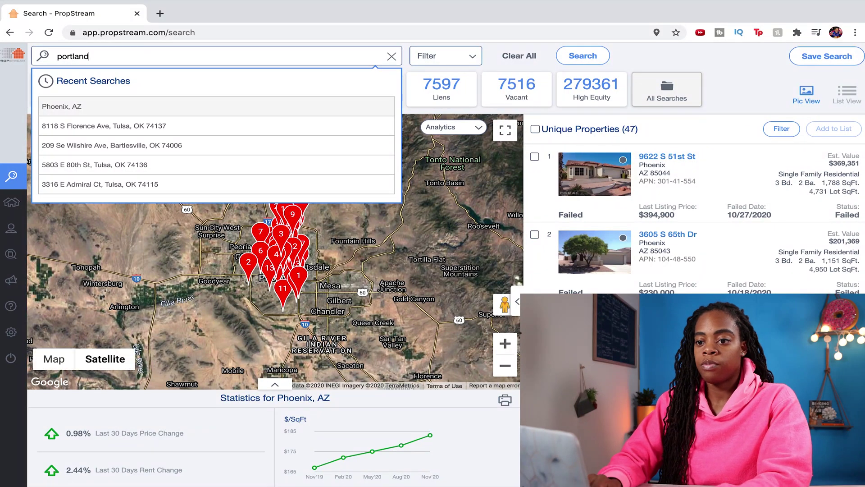
pyautogui.click(78, 104)
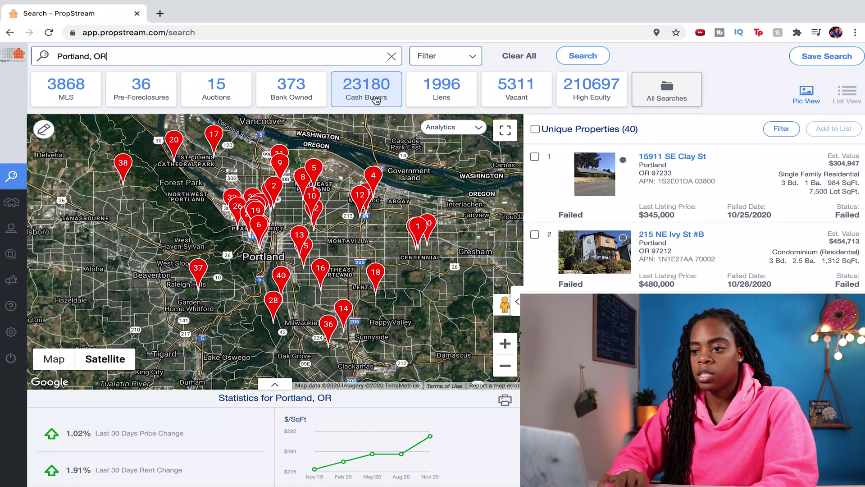
# List Portland's cash buyers and restrict them to a last sale date of 01/01/20 or later.
pyautogui.click(376, 100)
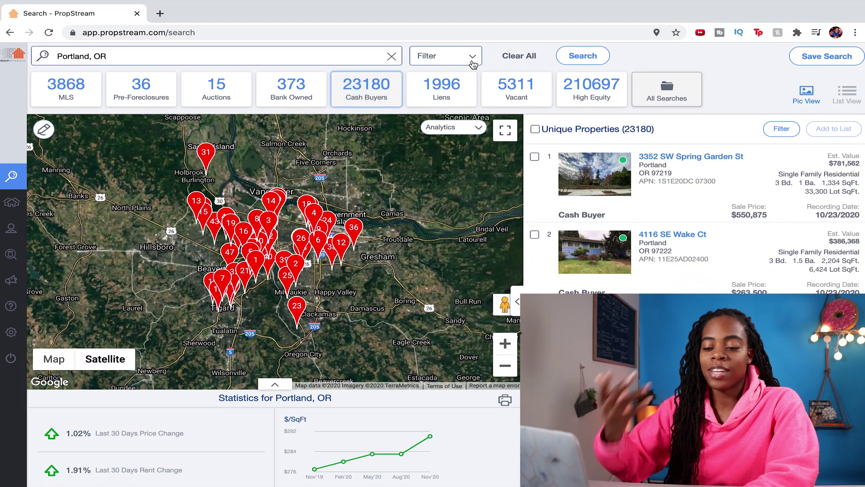
pyautogui.click(472, 62)
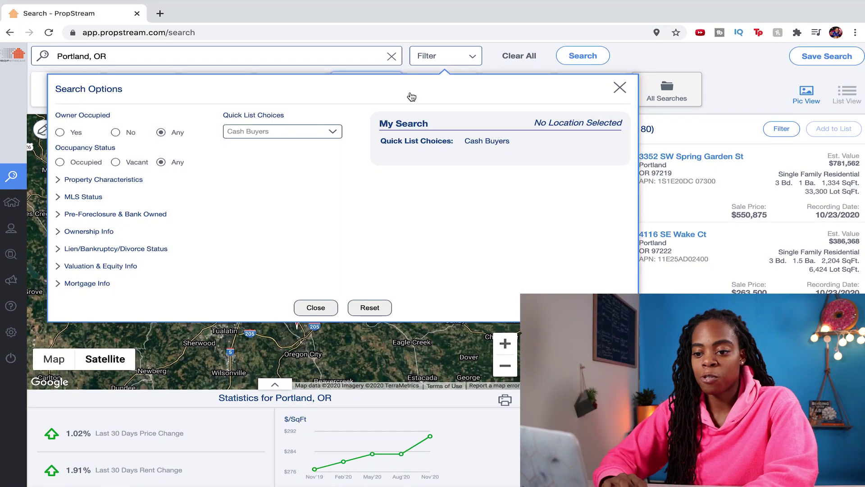
pyautogui.click(59, 232)
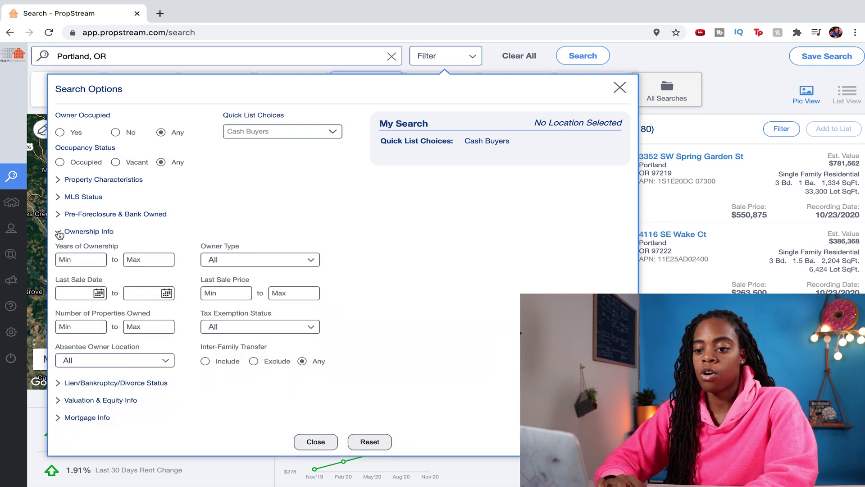
pyautogui.click(76, 293)
pyautogui.write('01/01/20')
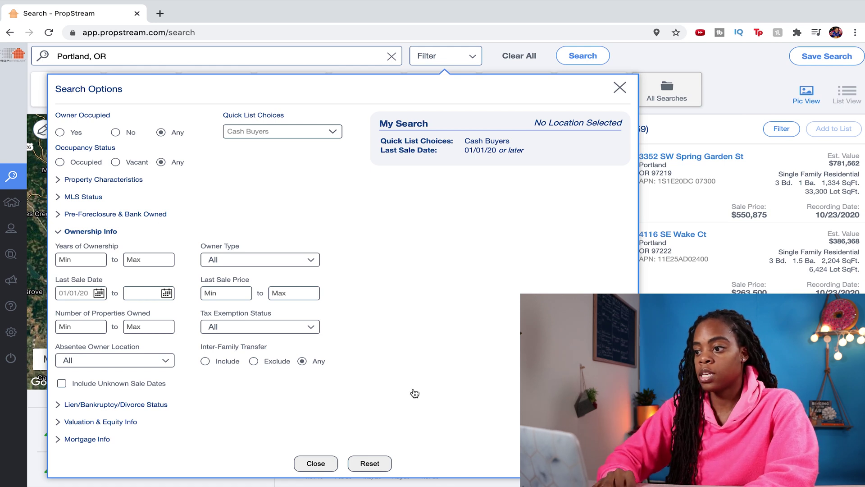
pyautogui.click(620, 88)
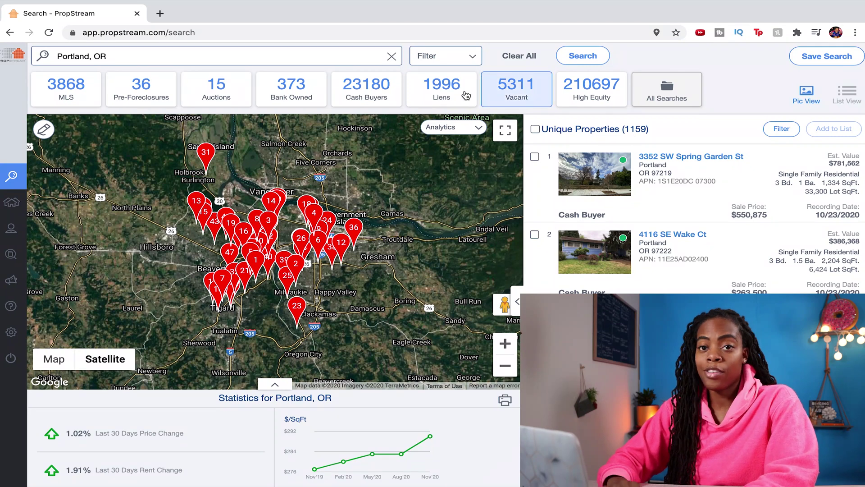
# Cap the cash buyers' last sale price at $100,000 and return to the results.
pyautogui.click(459, 61)
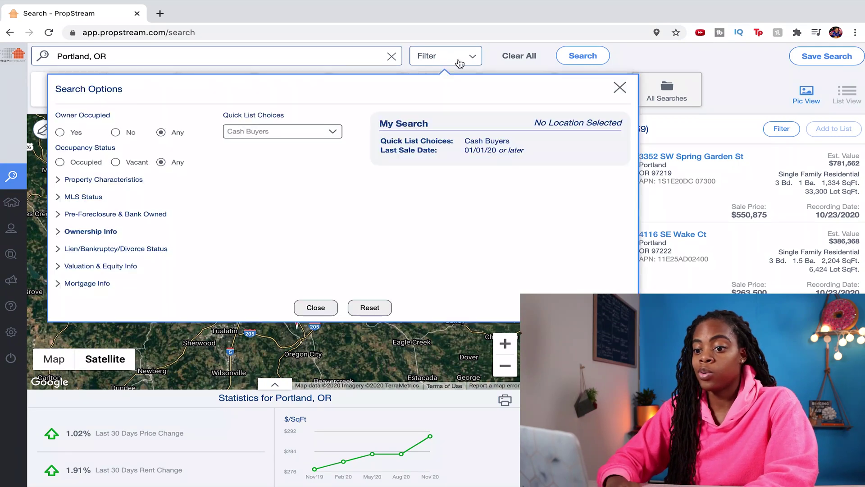
pyautogui.click(103, 231)
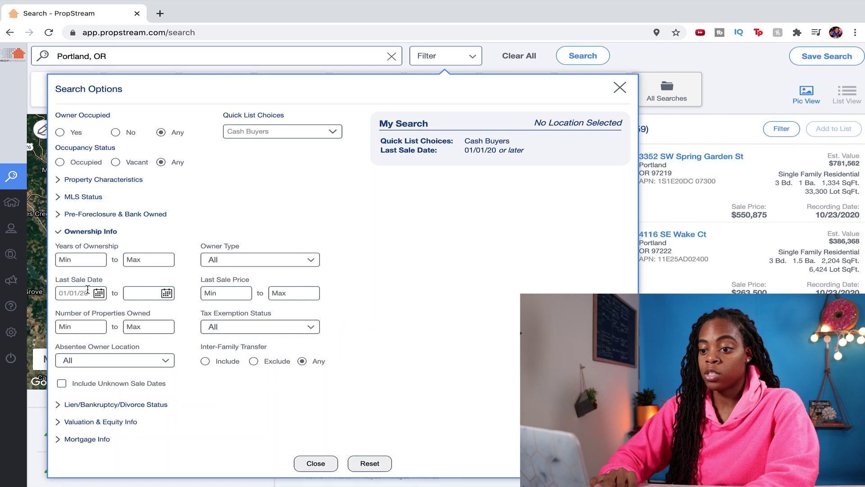
pyautogui.click(285, 293)
pyautogui.write('1000000')
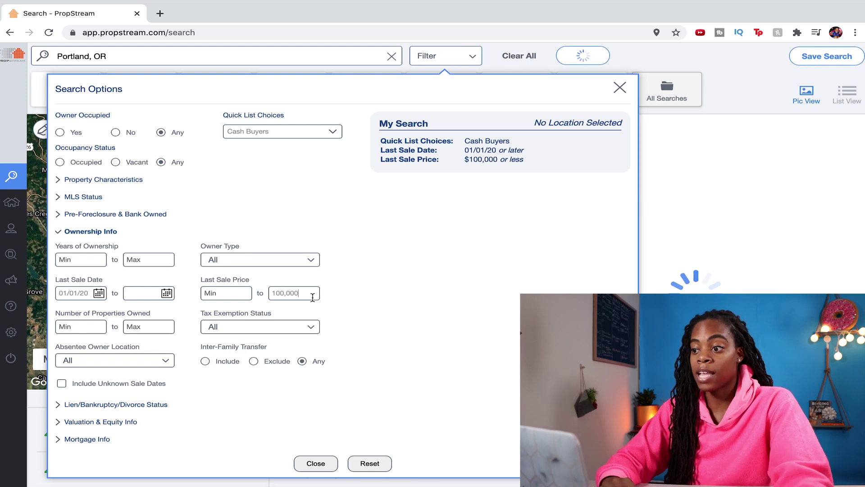
pyautogui.click(621, 87)
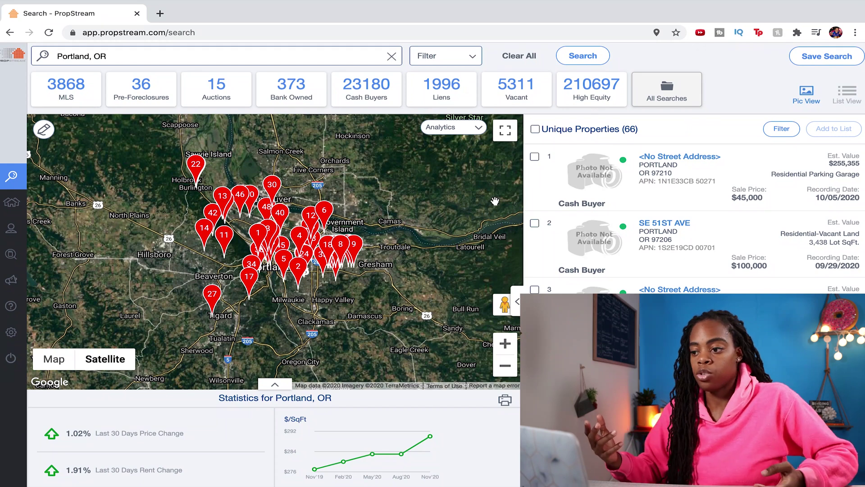
# Reset the search criteria and list Portland's properties from the Flippers quick list.
pyautogui.click(472, 66)
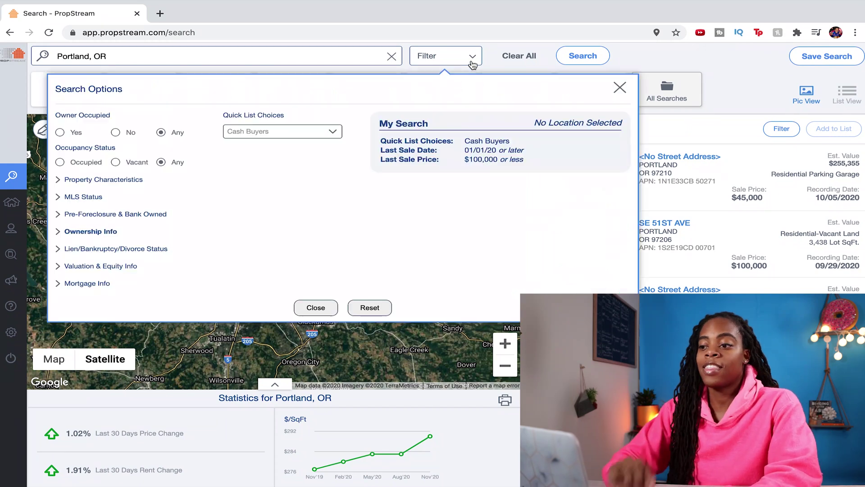
pyautogui.click(363, 307)
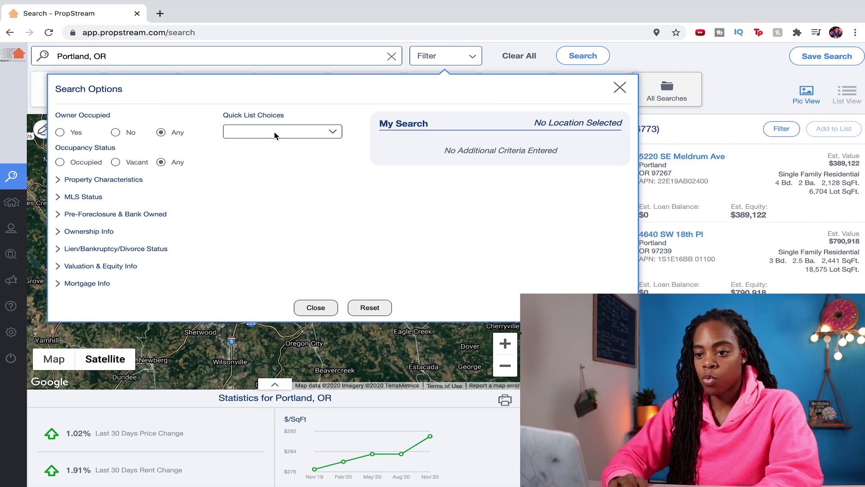
pyautogui.click(334, 131)
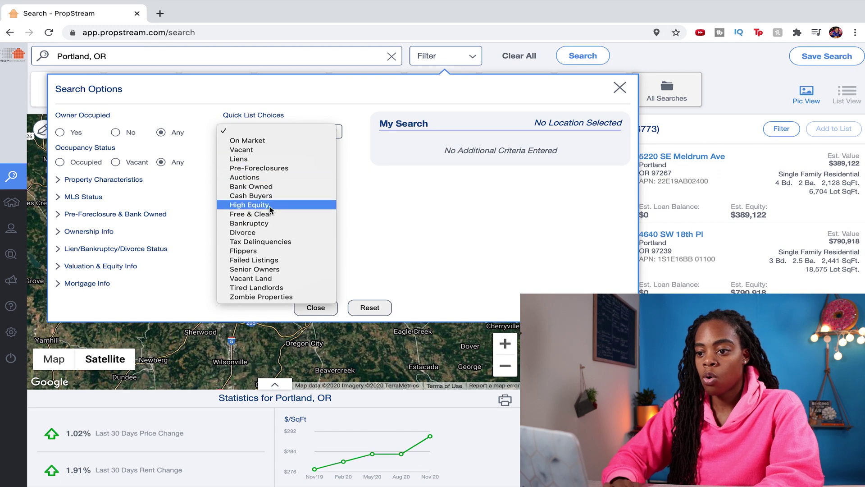
pyautogui.click(265, 250)
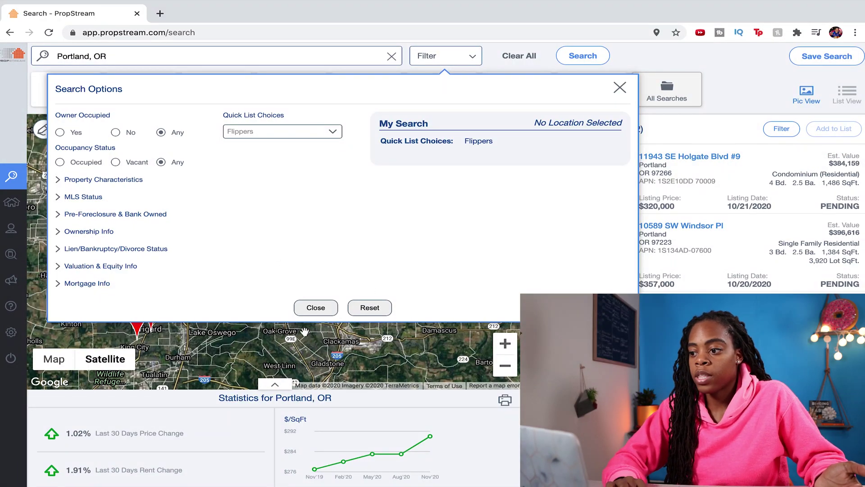
pyautogui.click(326, 313)
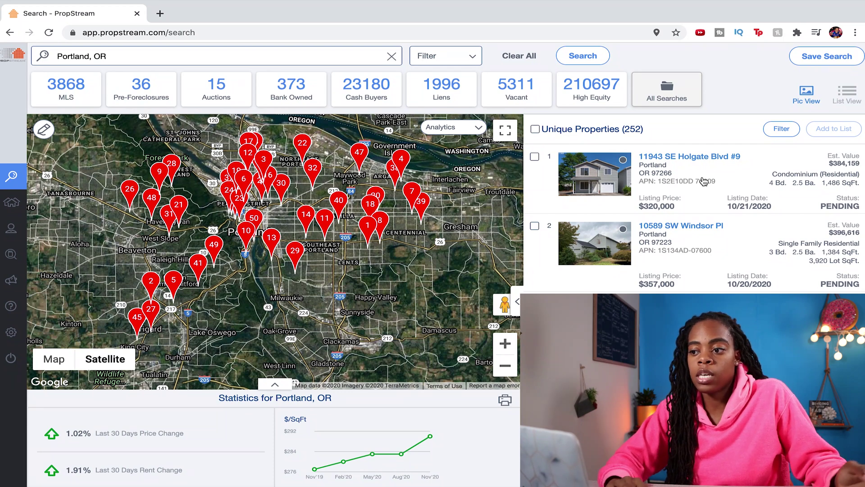
# Examine the property type options and the ownership filter fields available for the flippers list.
pyautogui.click(466, 55)
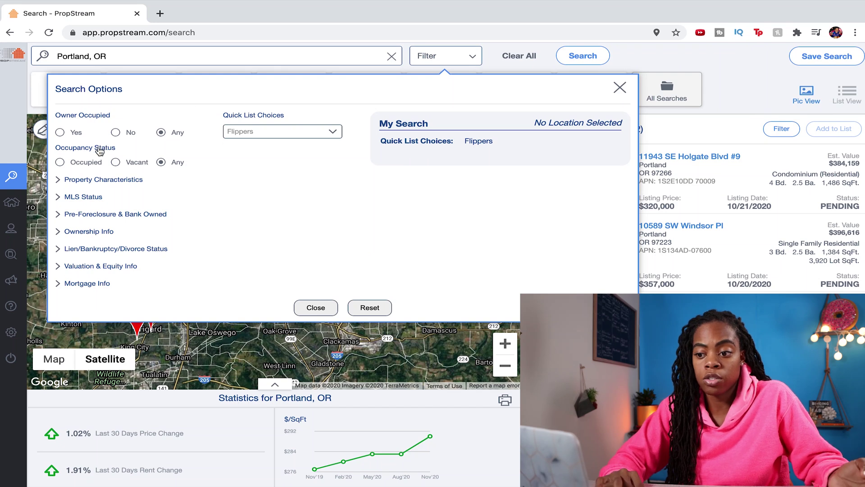
pyautogui.click(59, 181)
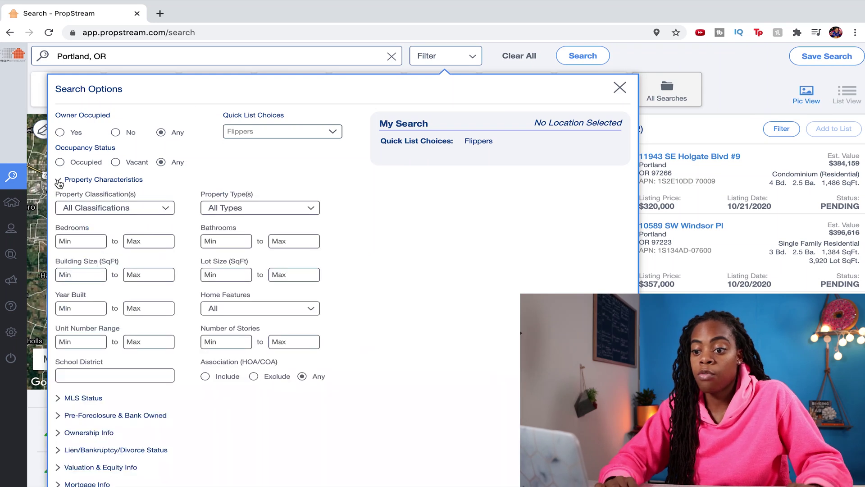
pyautogui.click(311, 208)
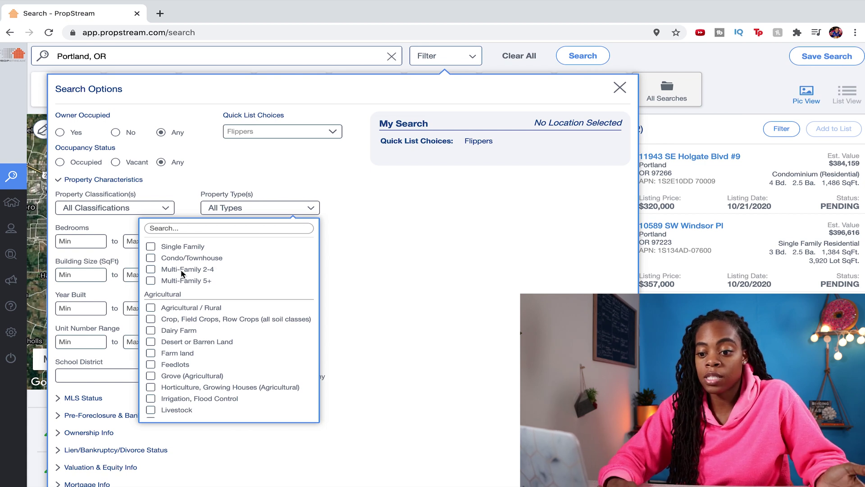
pyautogui.click(100, 181)
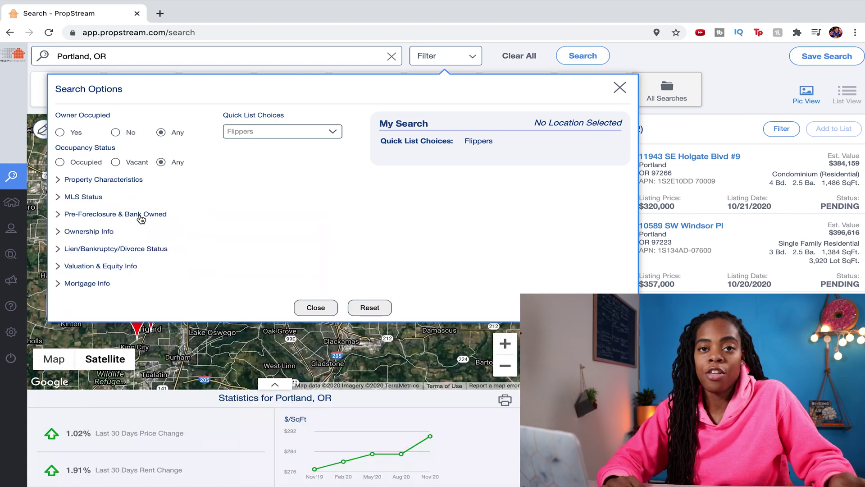
pyautogui.click(78, 232)
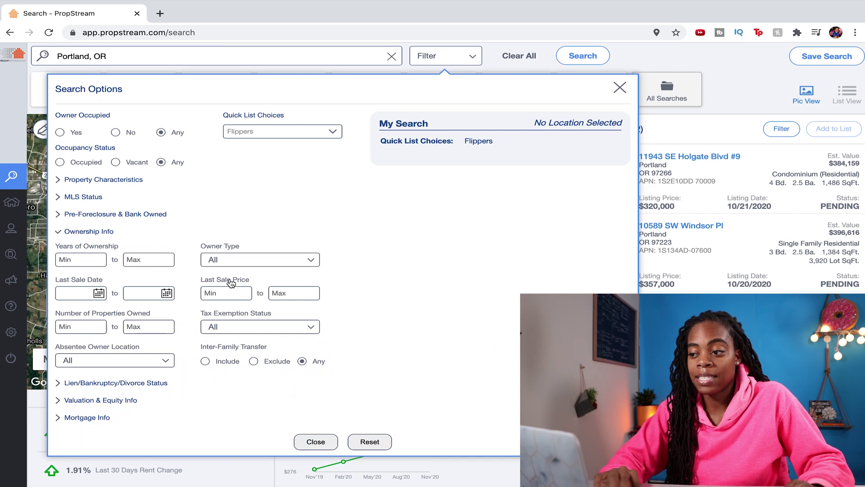
pyautogui.click(83, 231)
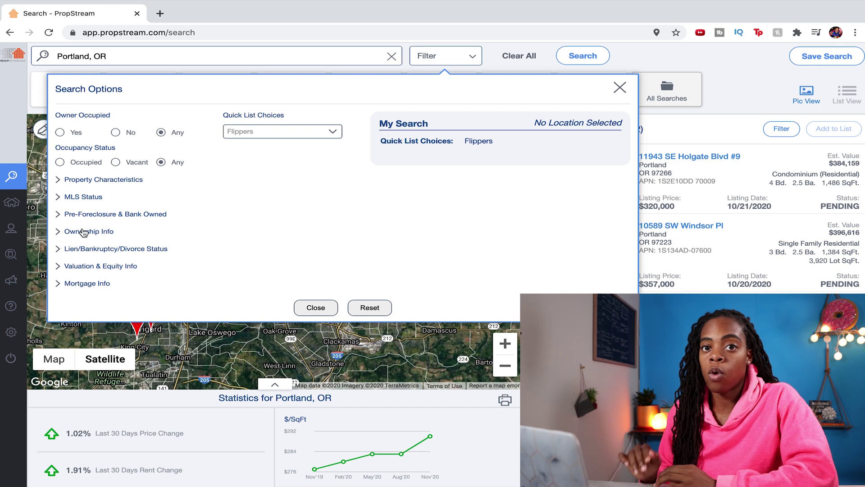
pyautogui.click(643, 137)
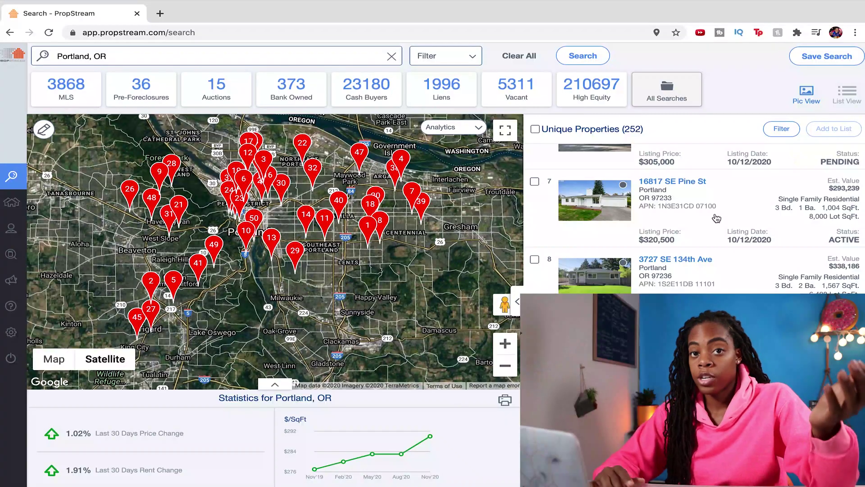
# View the details of the eighth property in the flippers list and open its listing photos.
pyautogui.click(680, 262)
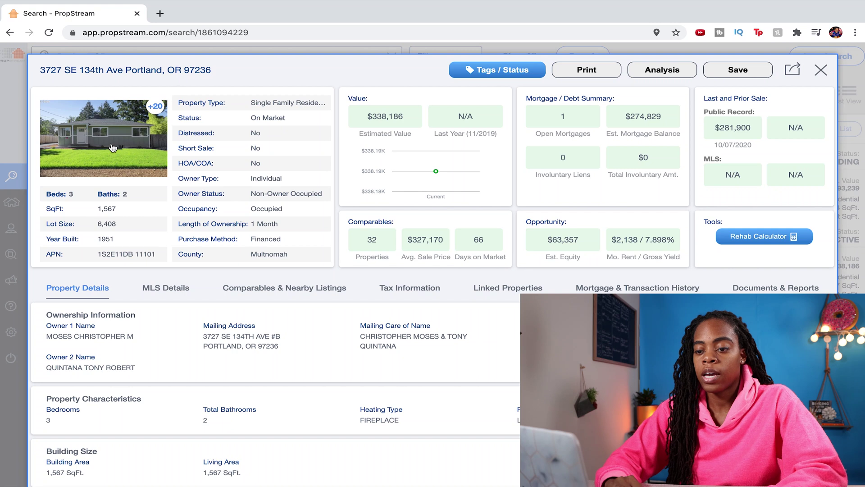
pyautogui.click(112, 148)
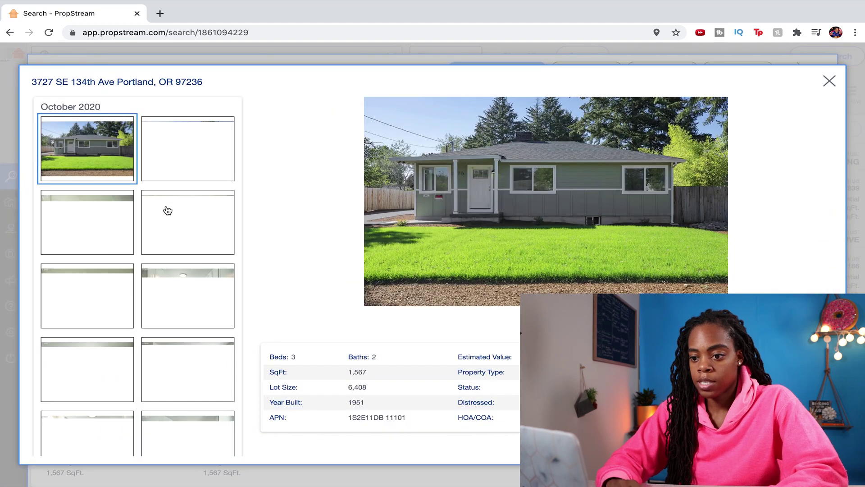
# Browse the listing's interior photos, including the kitchen and dining area, and close the photo gallery.
pyautogui.click(191, 272)
pyautogui.click(203, 209)
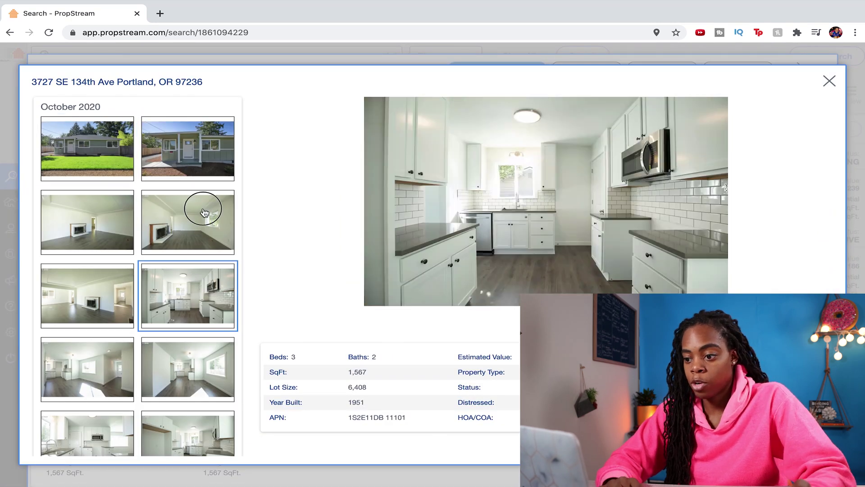
pyautogui.click(204, 364)
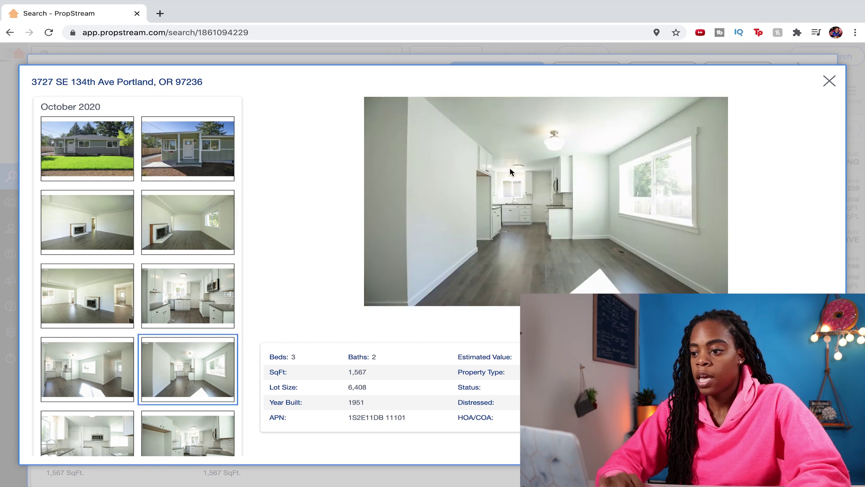
pyautogui.click(832, 81)
# View the property's MLS details and examine the listing agent's name and phone numbers in the agent information.
pyautogui.scroll(-2, 415, 216)
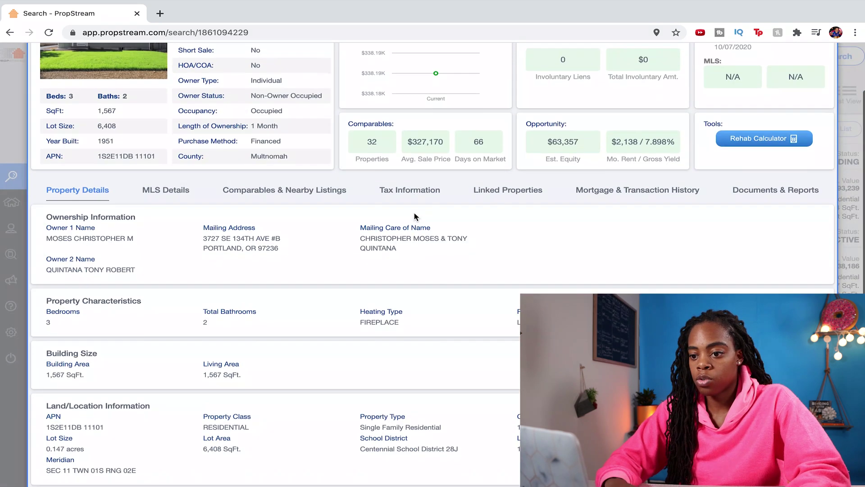
pyautogui.click(144, 201)
pyautogui.scroll(-7, 217, 319)
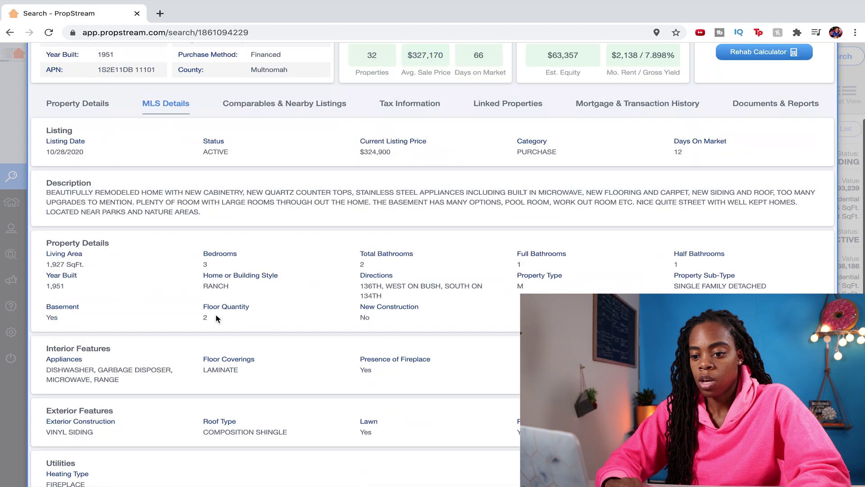
pyautogui.scroll(-1, 216, 318)
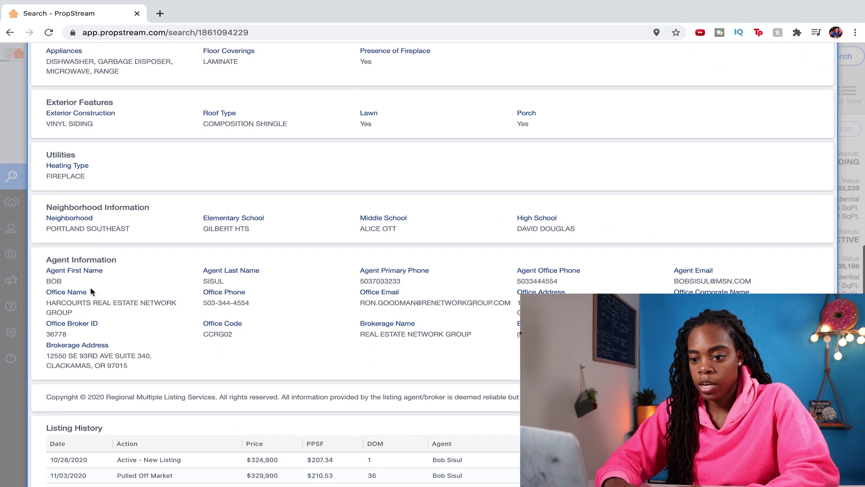
pyautogui.click(77, 279)
pyautogui.moveTo(76, 281); pyautogui.dragTo(397, 282)
pyautogui.click(524, 272)
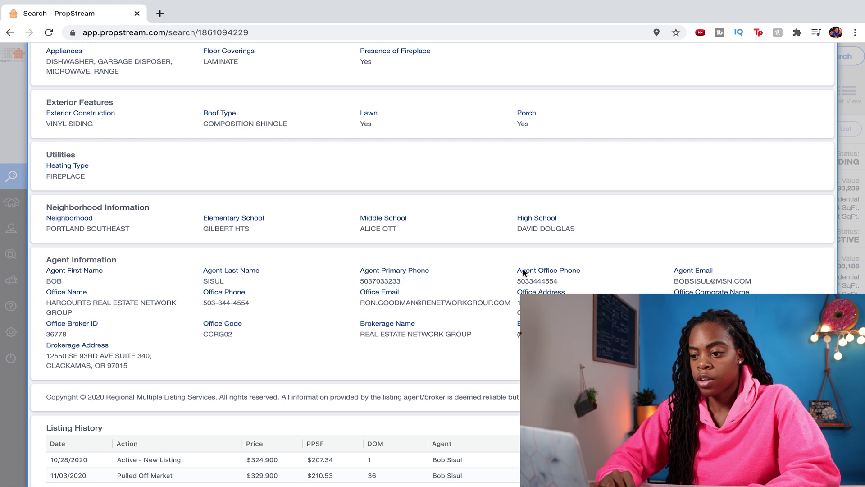